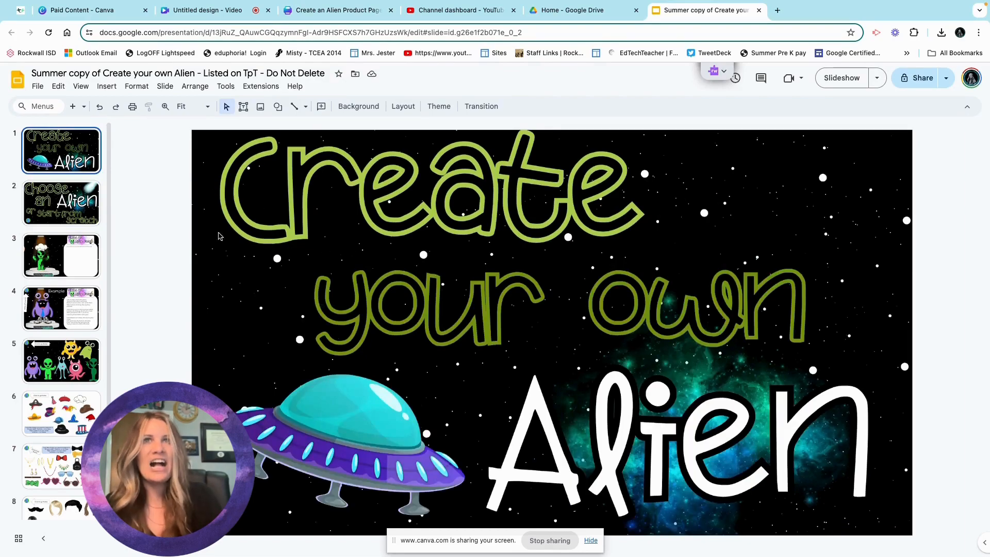
Browse the Choose an Alien, stage and example poem slides, dismissing the screen-sharing notice, ending on slide 3.
key("Down")
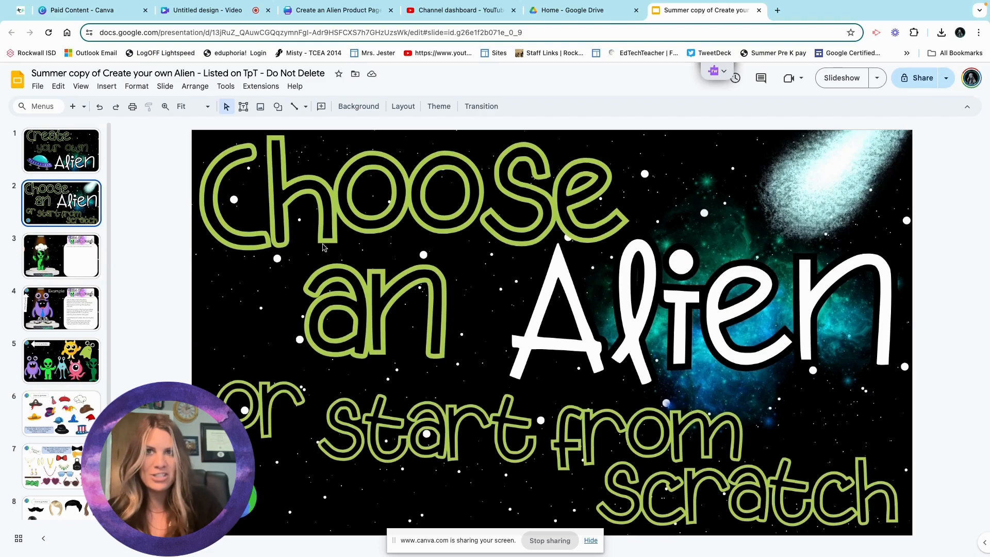
left_click(71, 251)
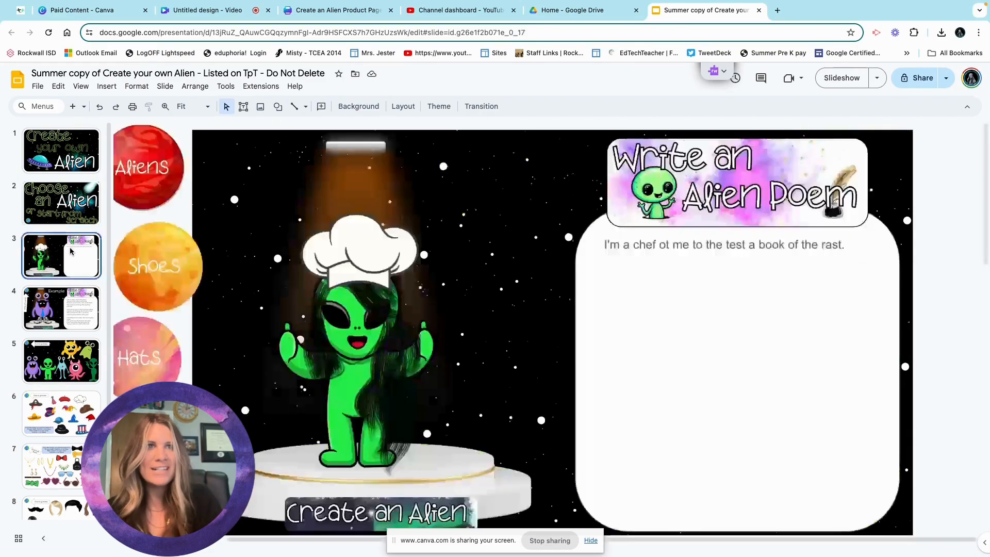
left_click(591, 541)
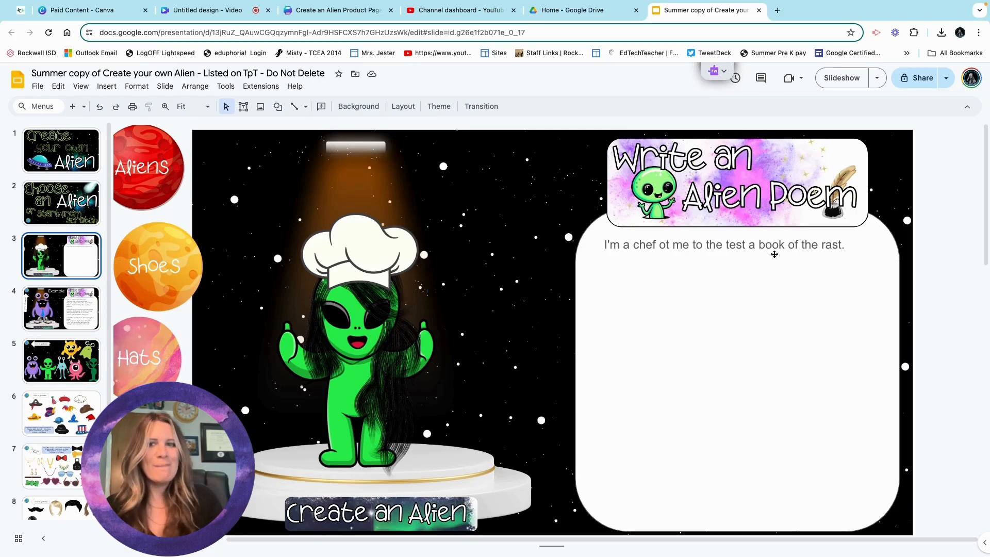
left_click(71, 319)
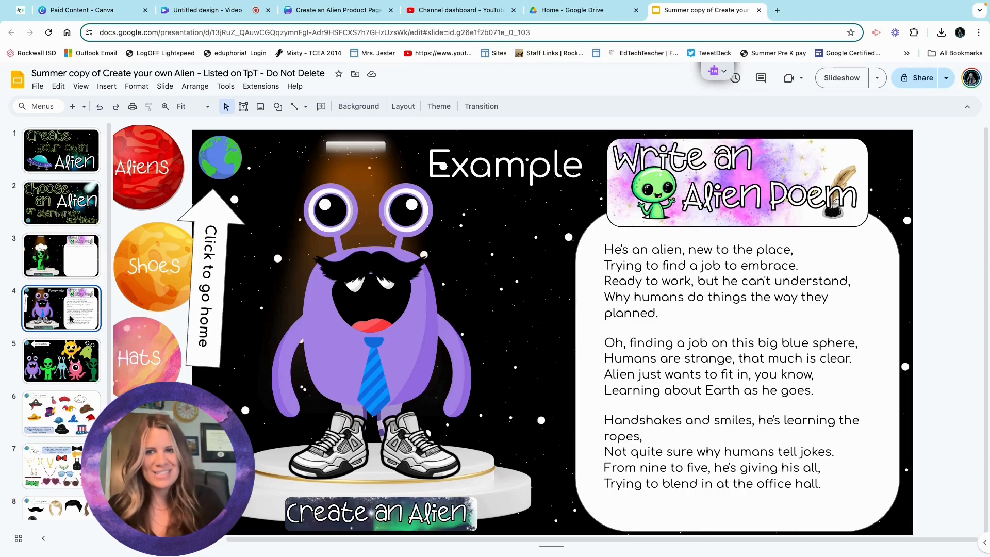
left_click(86, 274)
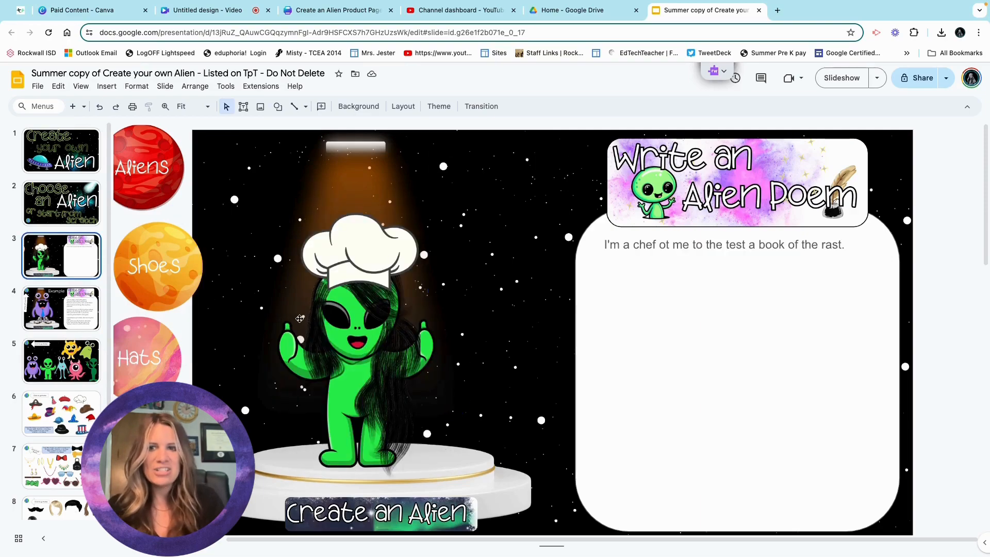
Make a copy of the entire presentation, opening 'Copy of Summer copy of Create your own Alien'.
left_click(38, 86)
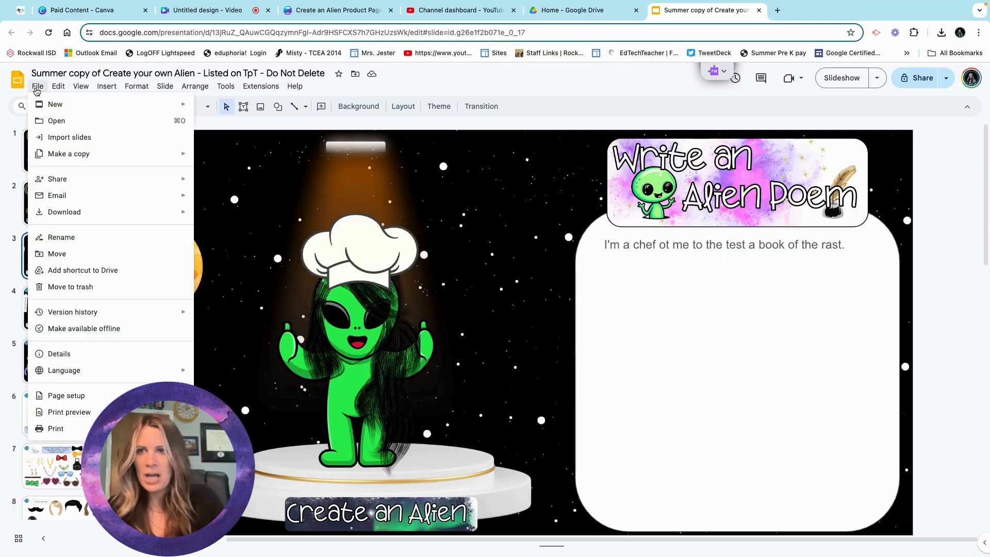
mouse_move(67, 148)
left_click(208, 155)
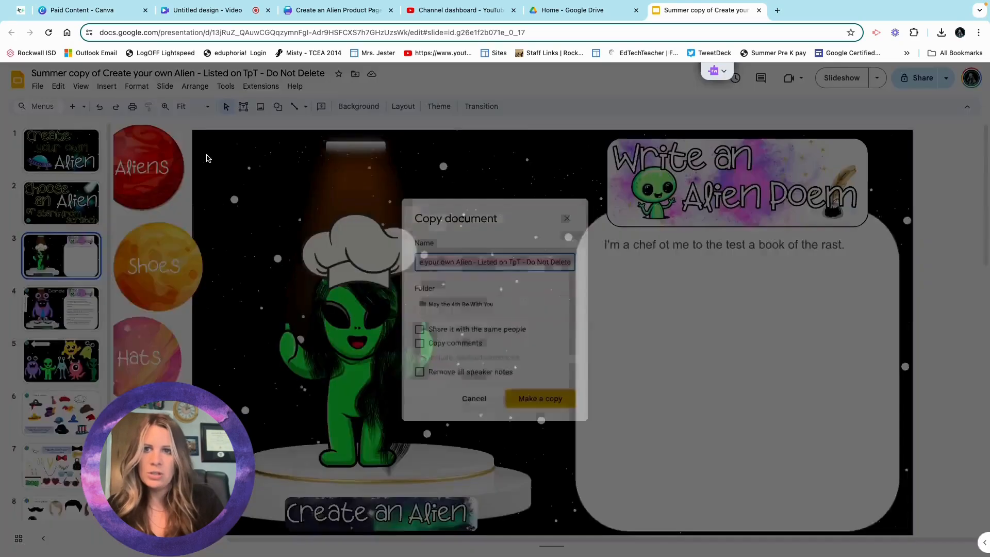
left_click(531, 403)
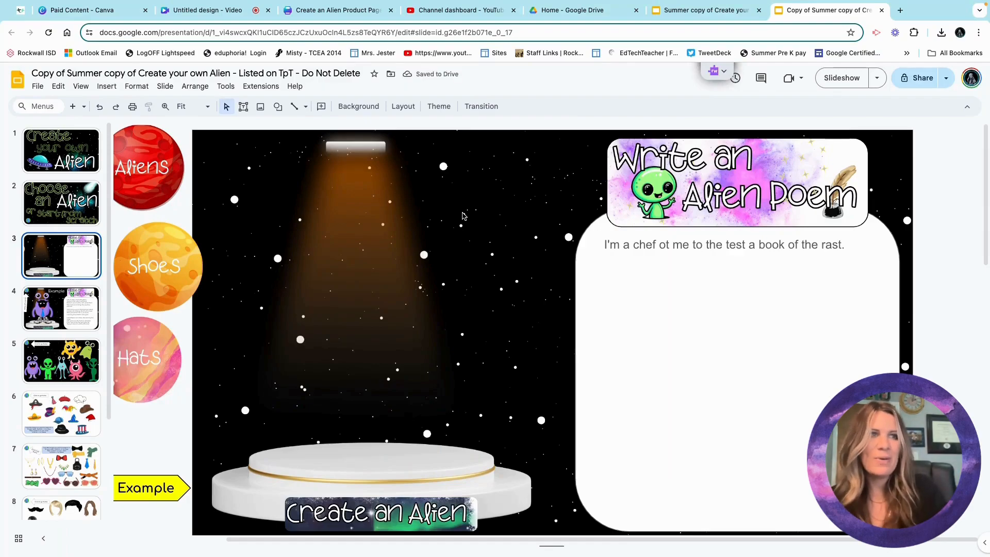
Delete the sample poem line from the 'Write an Alien Poem' box, leaving it blank.
triple_click(735, 246)
key("BackSpace")
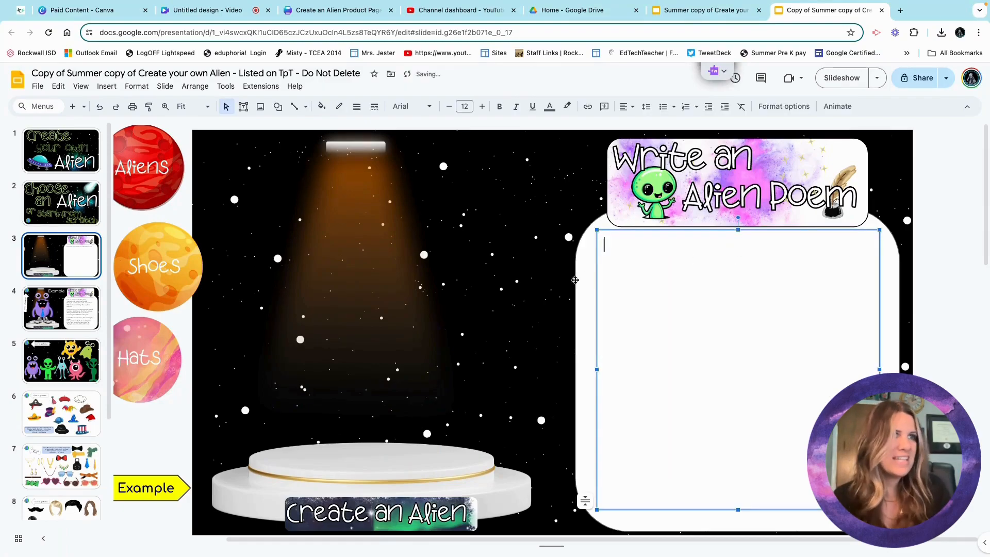
left_click(523, 277)
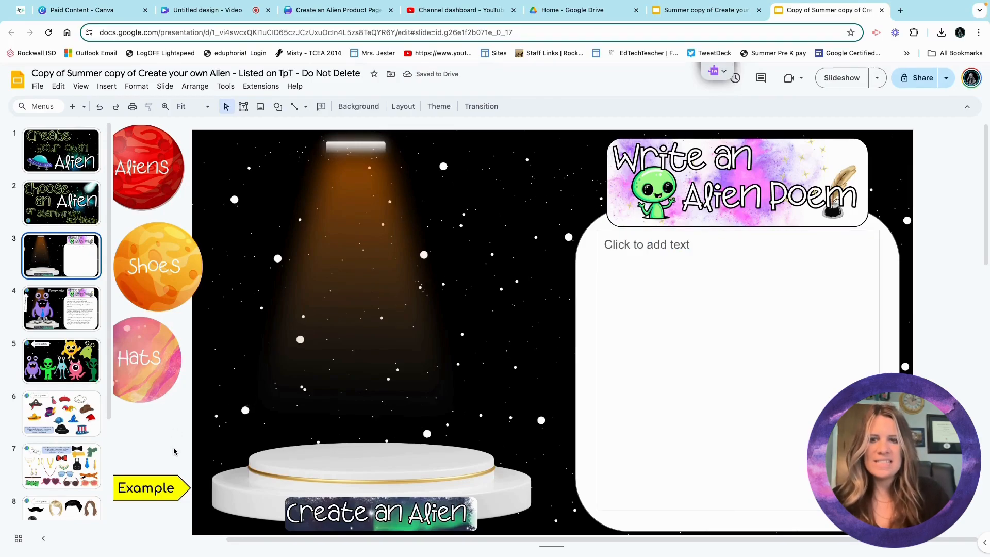
scroll(173, 452, "left", 4)
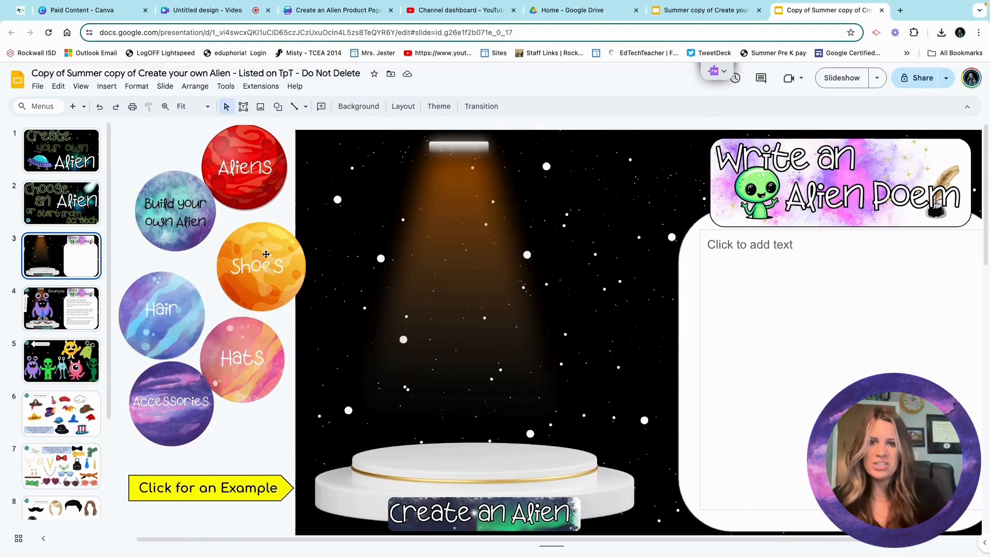
Follow the Aliens planet's link to the alien lineup on slide 5.
left_click(198, 202)
left_click(237, 180)
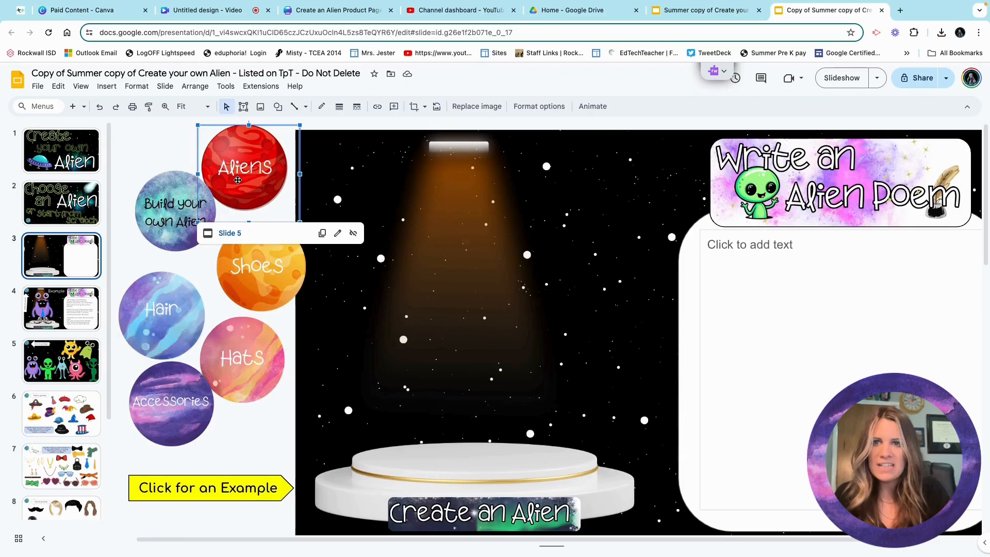
left_click(222, 233)
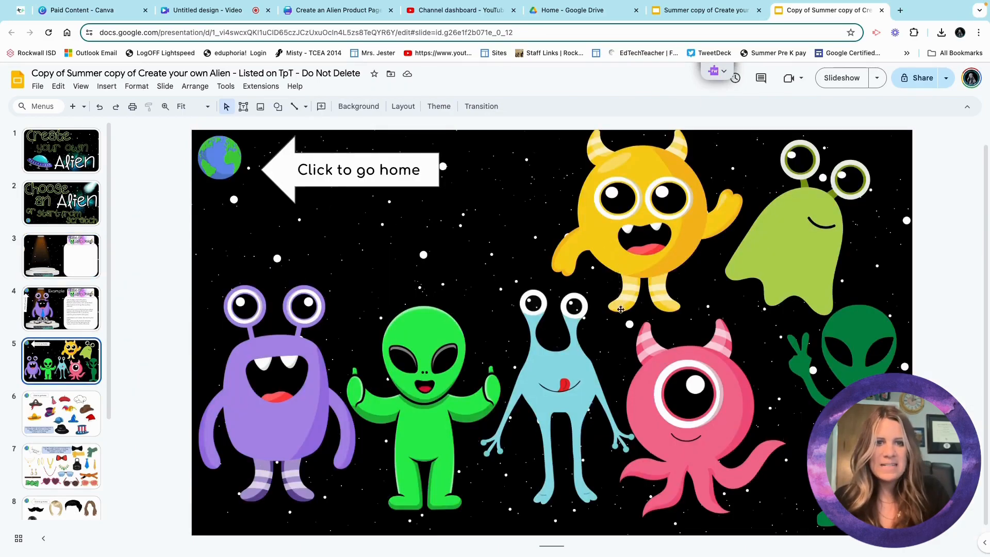
Copy the pink one-eyed alien and return to stage slide 3 through the globe link.
left_click(702, 355)
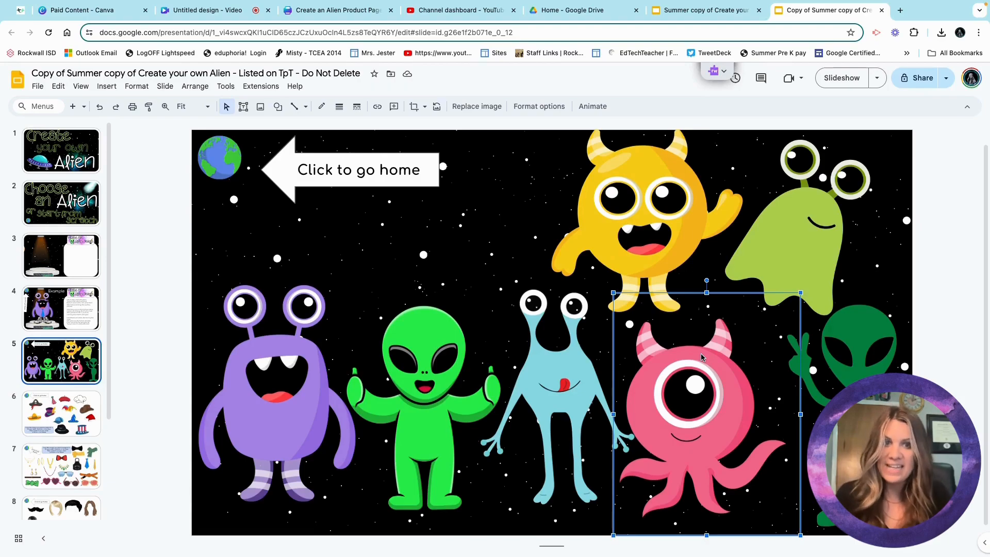
right_click(702, 357)
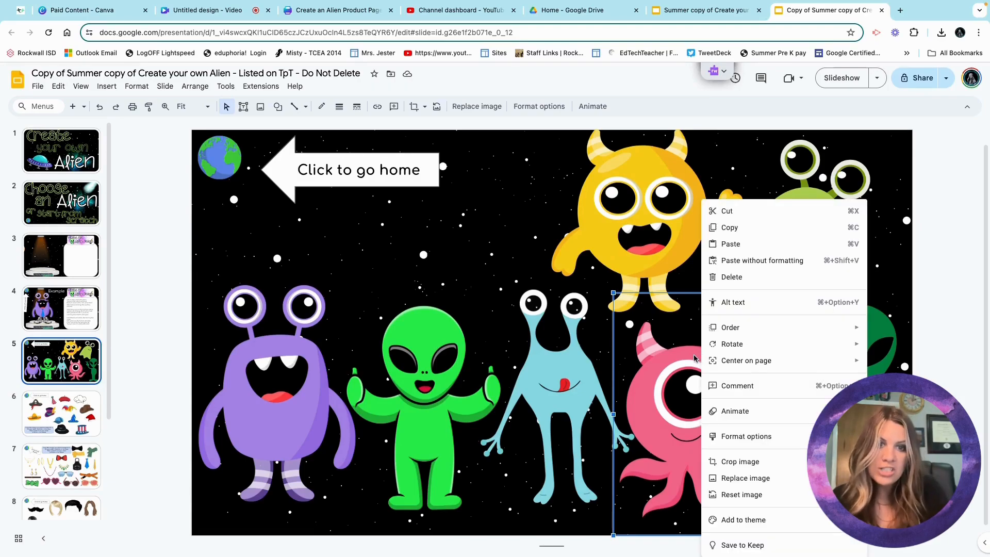
left_click(728, 231)
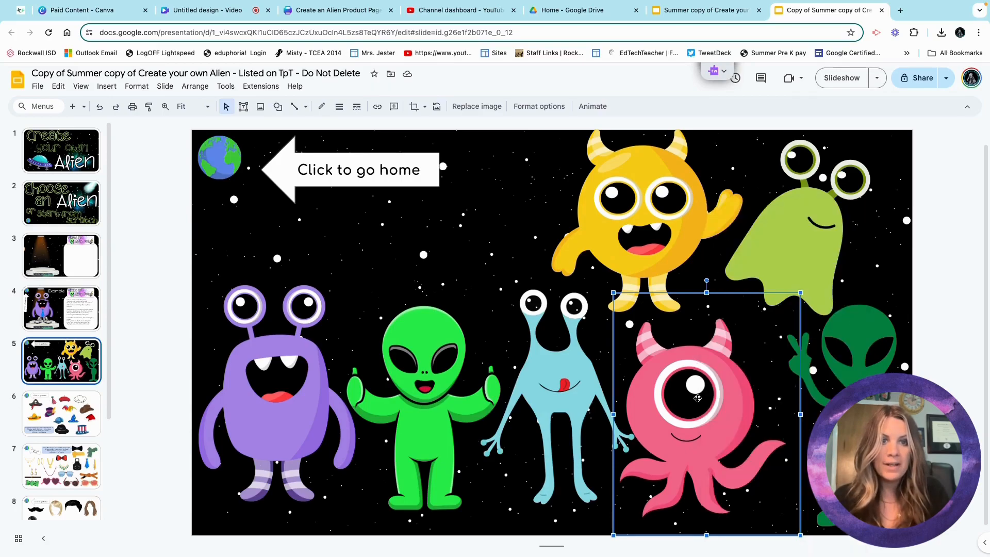
left_click(206, 156)
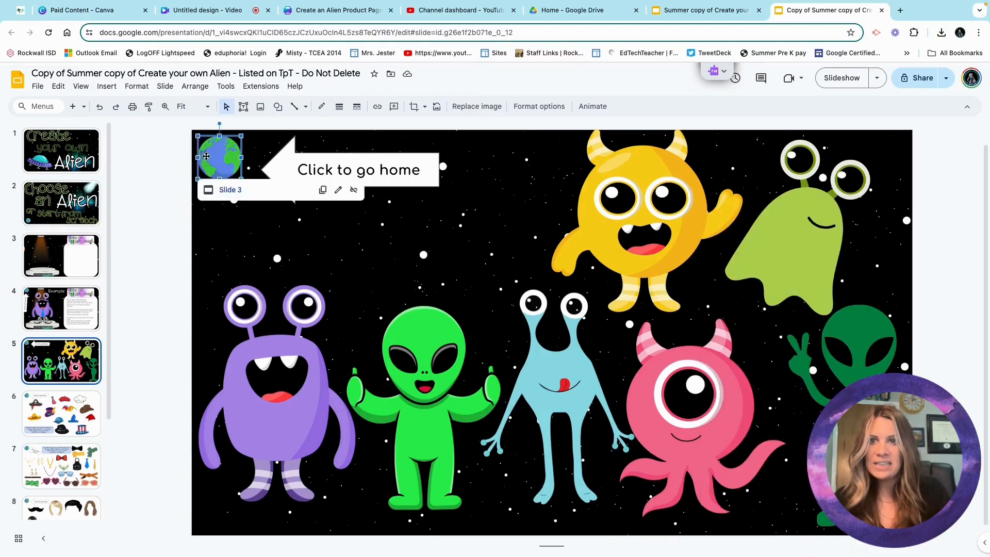
left_click(229, 190)
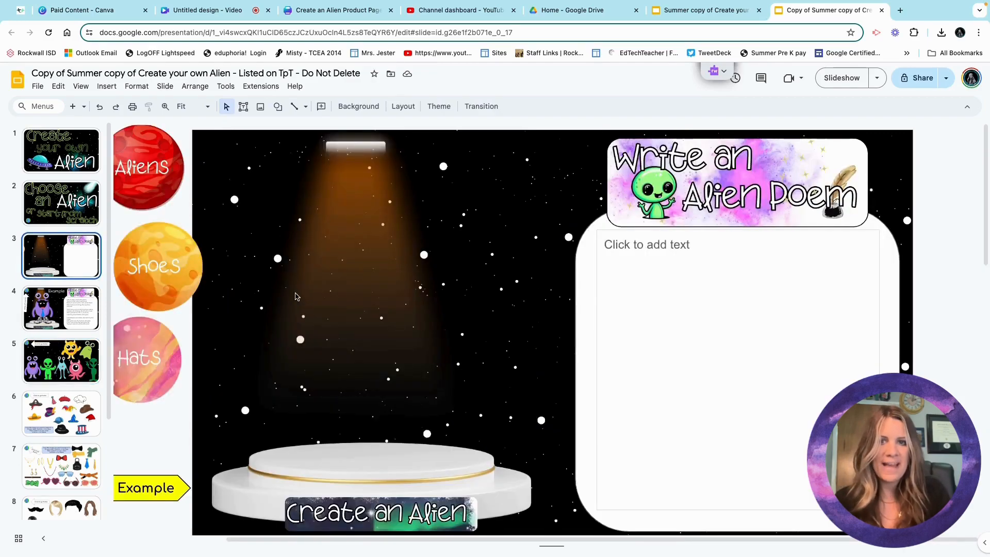
Paste the pink one-eyed alien onto the stage slide and place it on the pedestal.
right_click(275, 242)
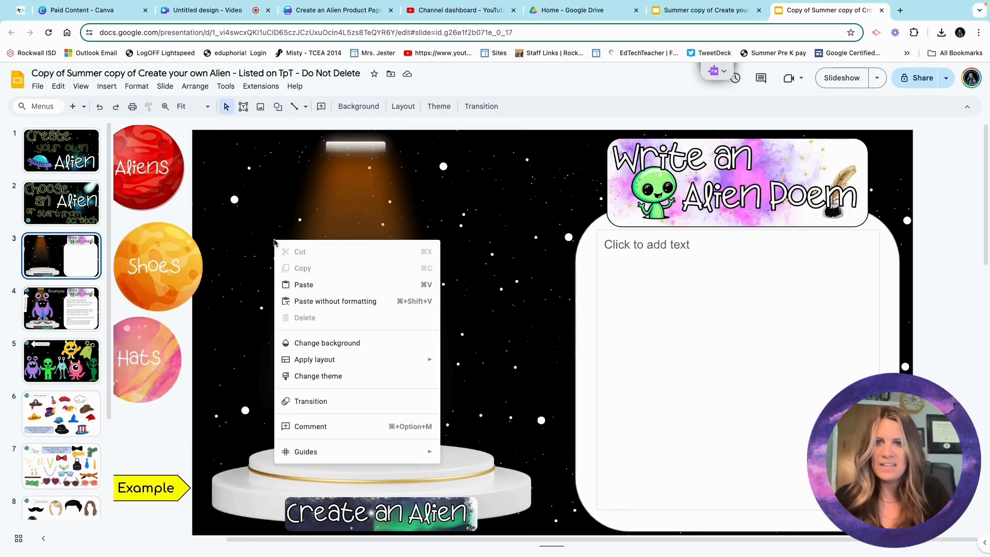
left_click(289, 285)
left_click_drag(680, 382, 364, 354)
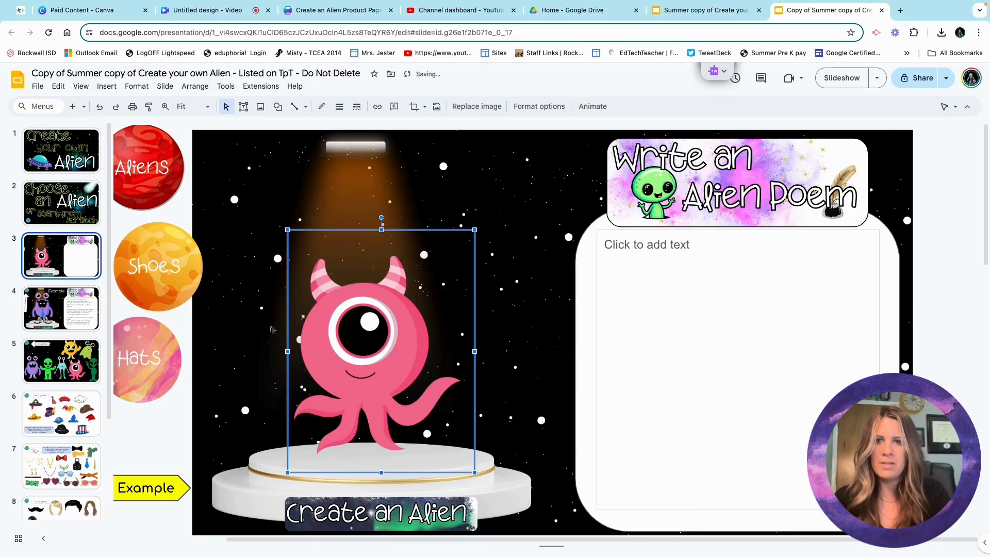
left_click(175, 268)
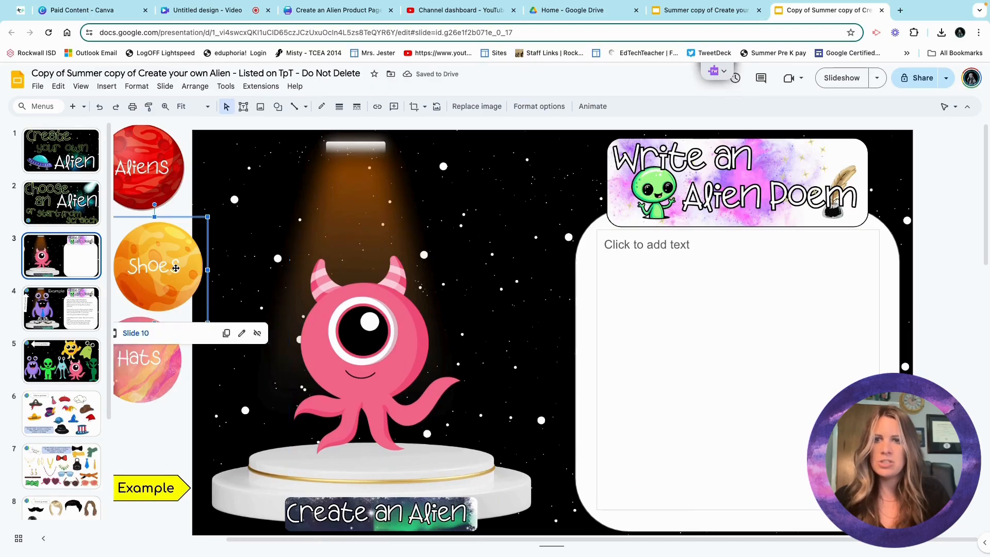
Select the black high heels on the shoes slide, then return to stage slide 3.
left_click(143, 333)
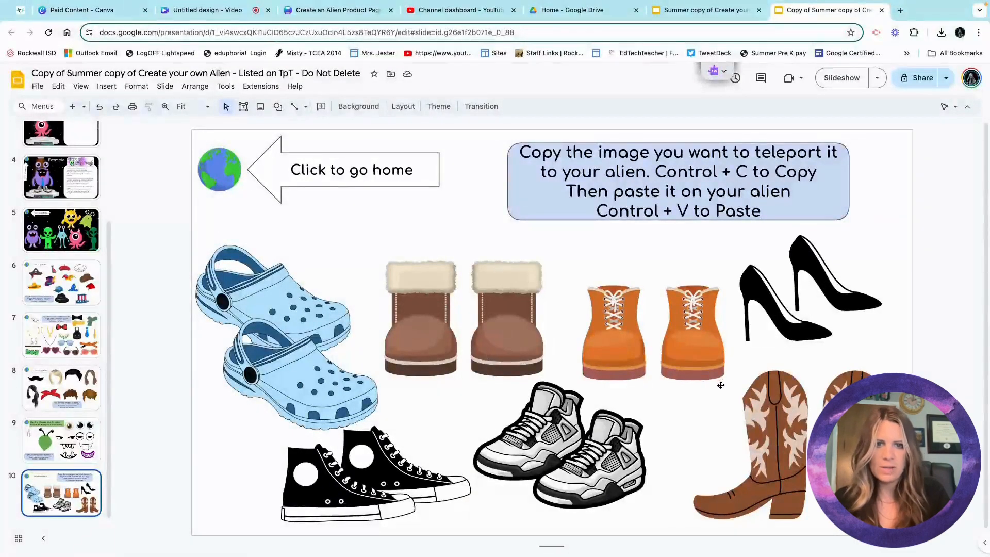
left_click(763, 318)
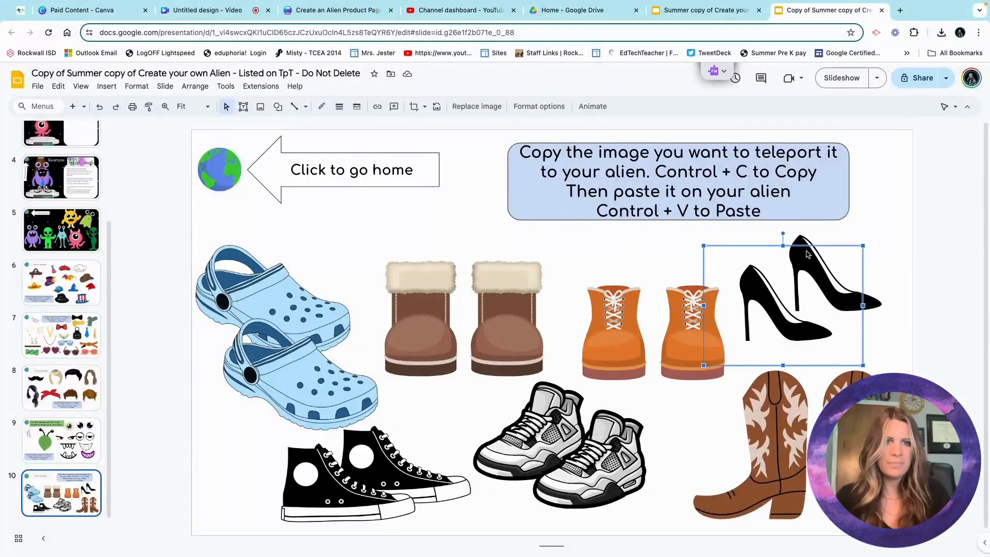
left_click(931, 285)
left_click_drag(923, 294, 799, 320)
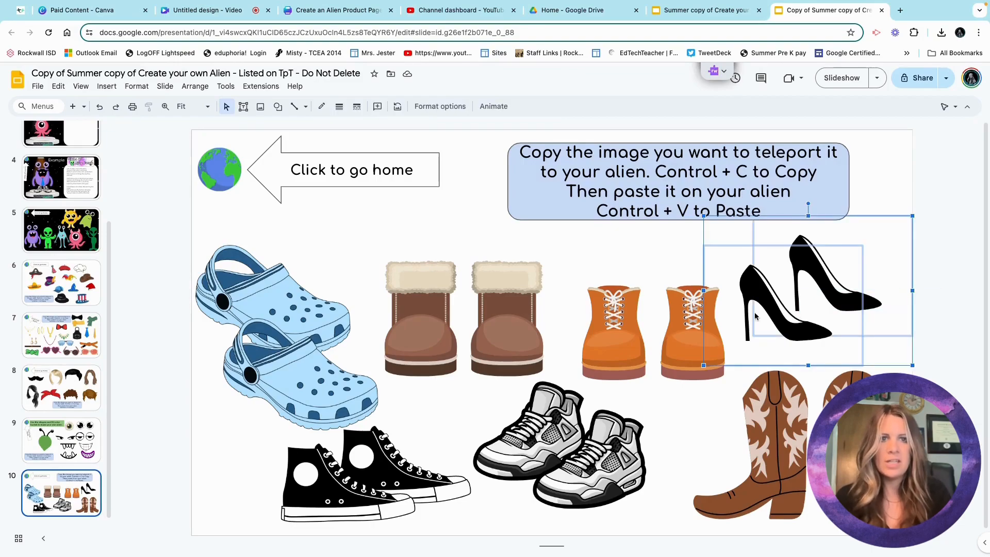
left_click(210, 178)
left_click(227, 207)
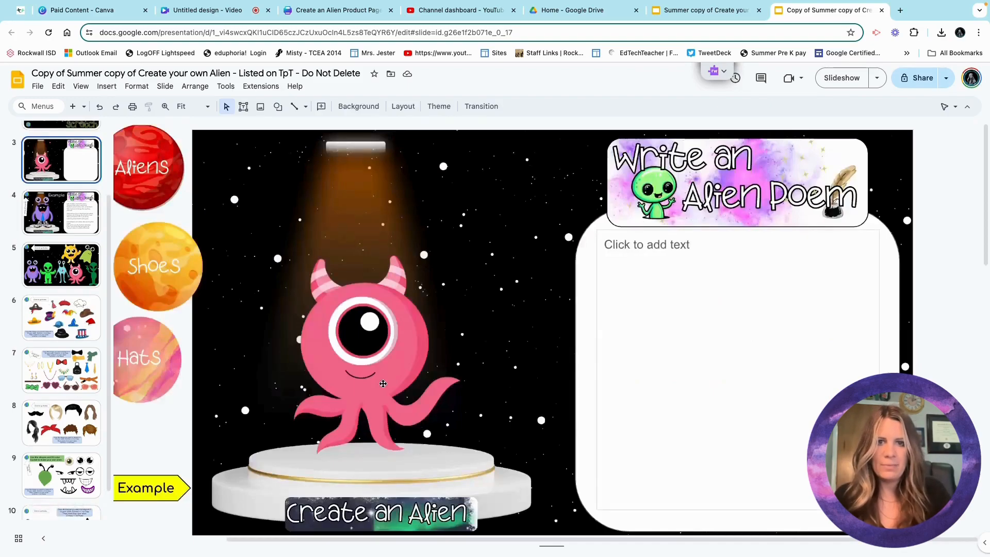
Paste the black high heels onto the stage slide and move them to the alien's feet.
right_click(227, 384)
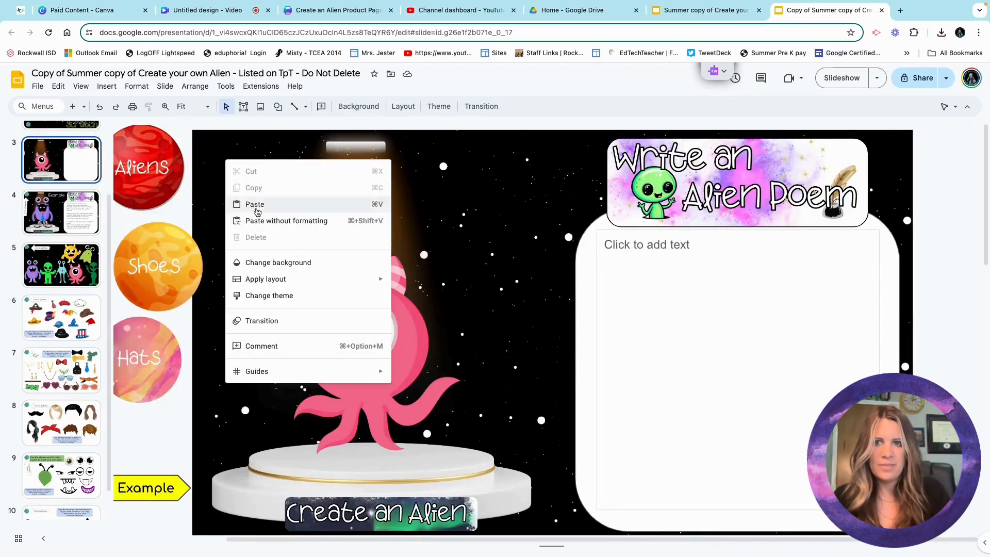
left_click(260, 205)
left_click(647, 330)
left_click(766, 304)
left_click_drag(767, 305, 392, 439)
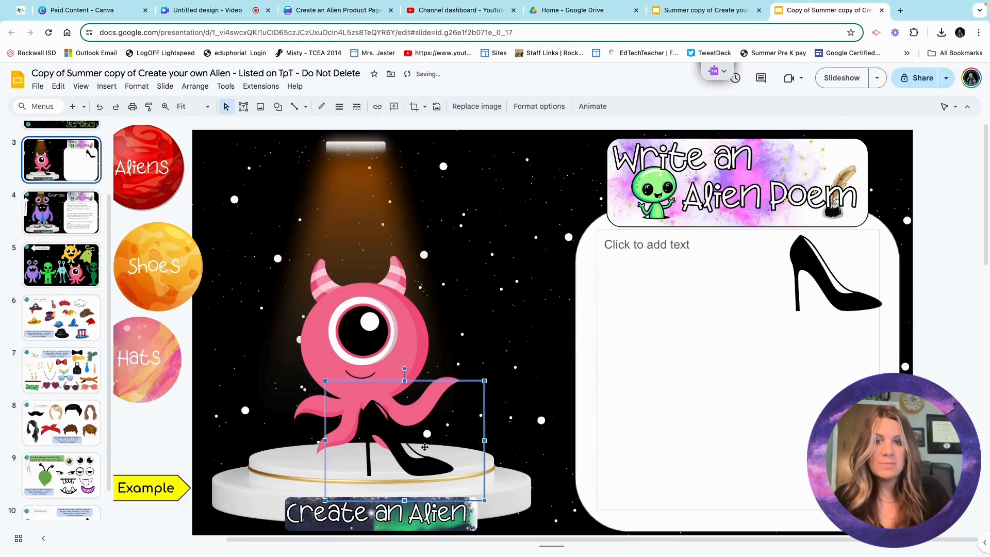
Shrink the heels and position them to sit under the pink alien's tentacles.
left_click(489, 390)
left_click(423, 426)
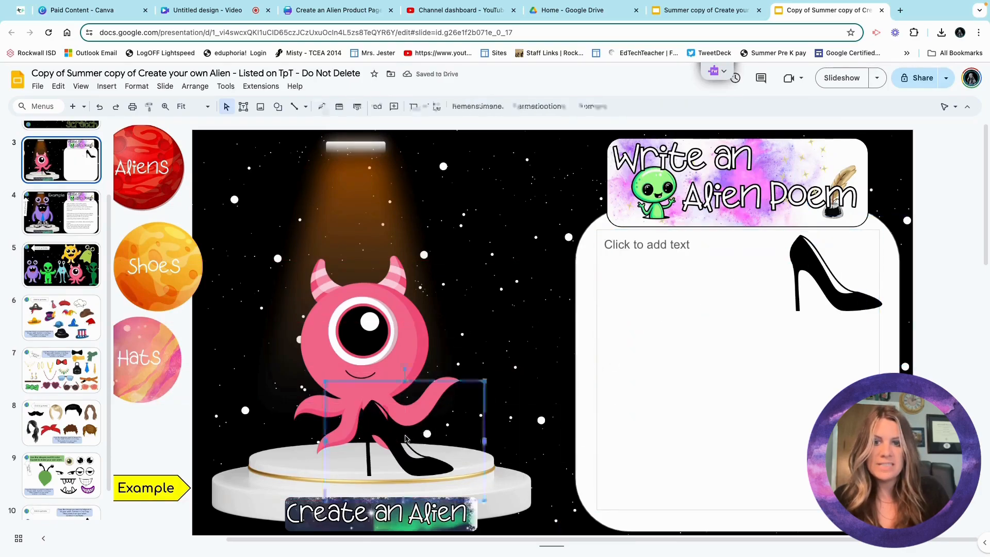
left_click_drag(484, 381, 414, 433)
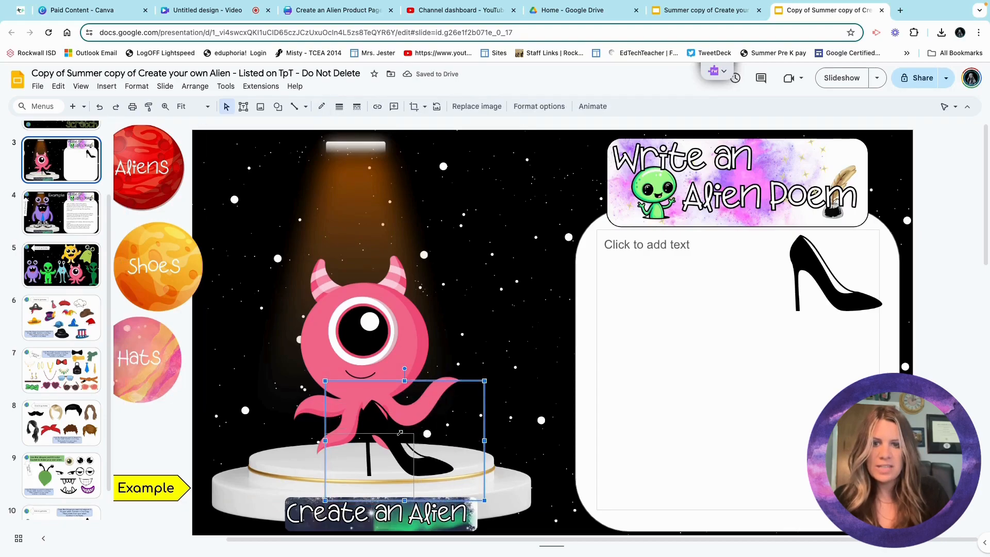
left_click_drag(368, 480, 388, 453)
left_click_drag(812, 288, 343, 434)
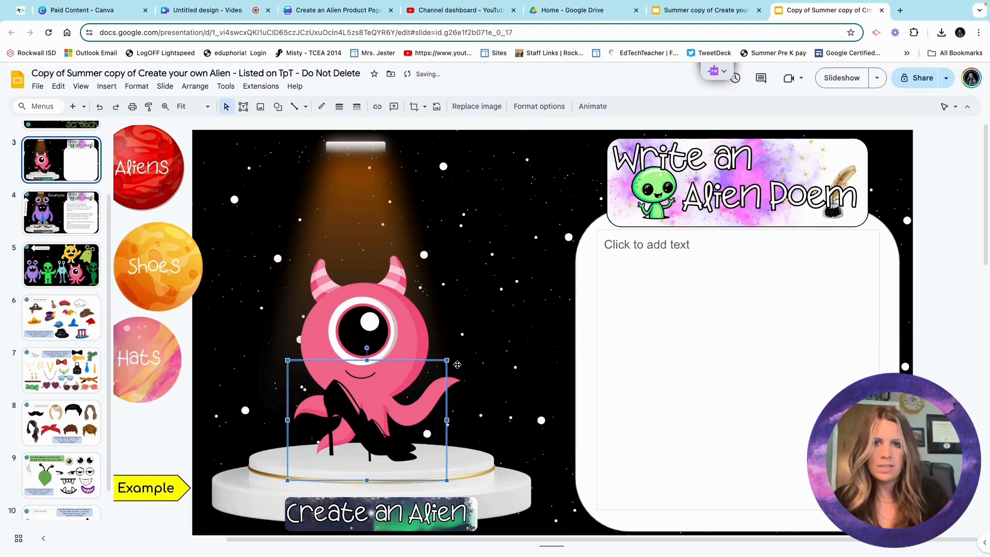
left_click_drag(445, 361, 343, 404)
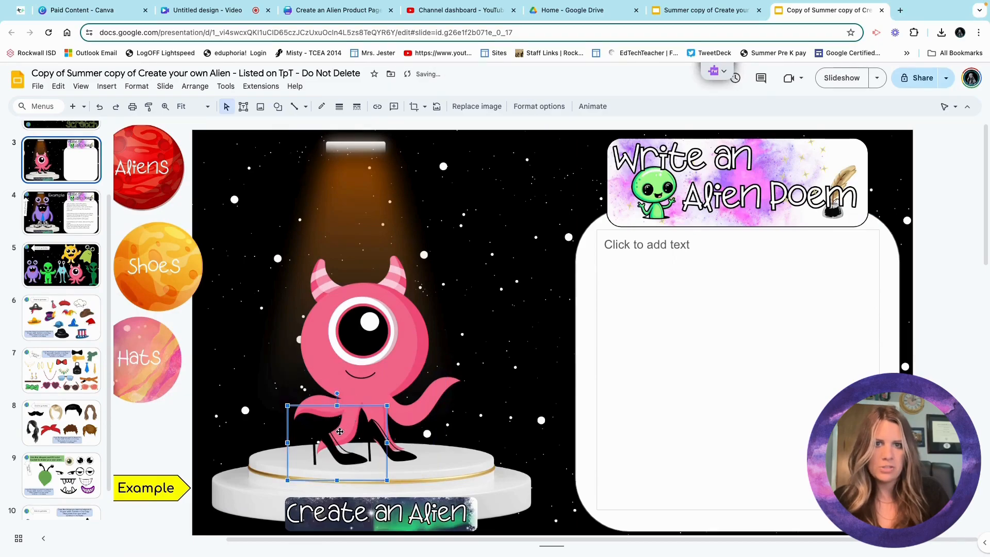
Flip the heels horizontally using Format options' Size & Rotation, leaving them at 1.38 × 1.04 in.
left_click(533, 107)
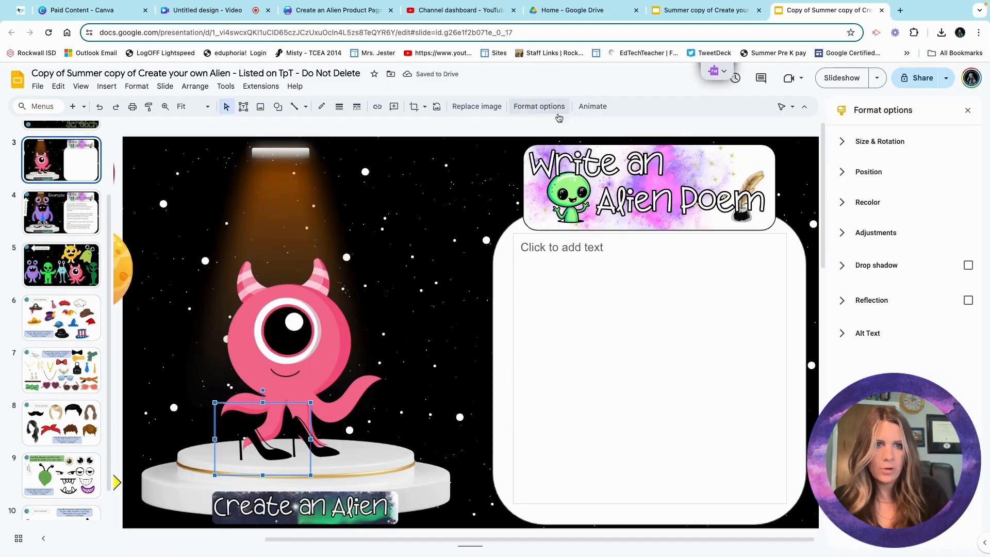
left_click(850, 175)
left_click(851, 141)
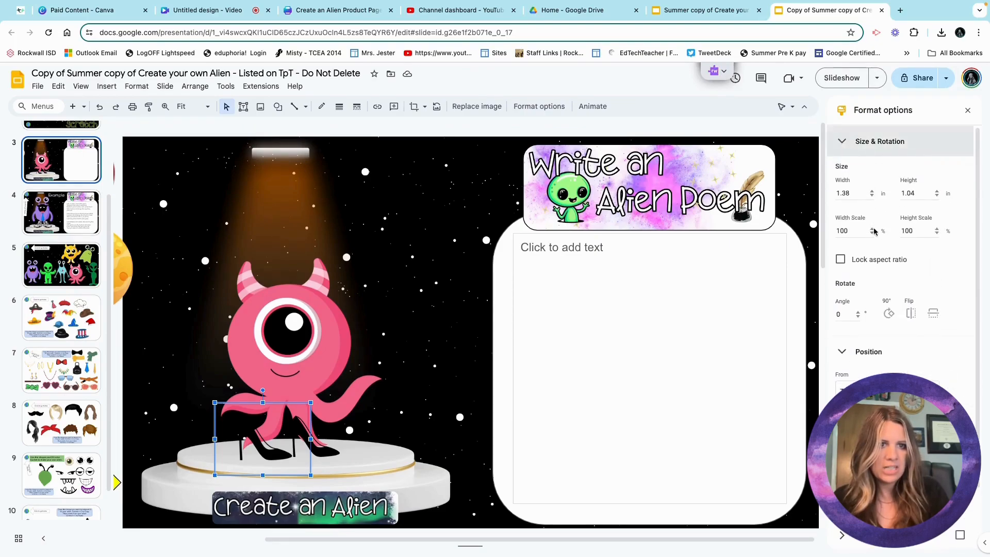
left_click(911, 313)
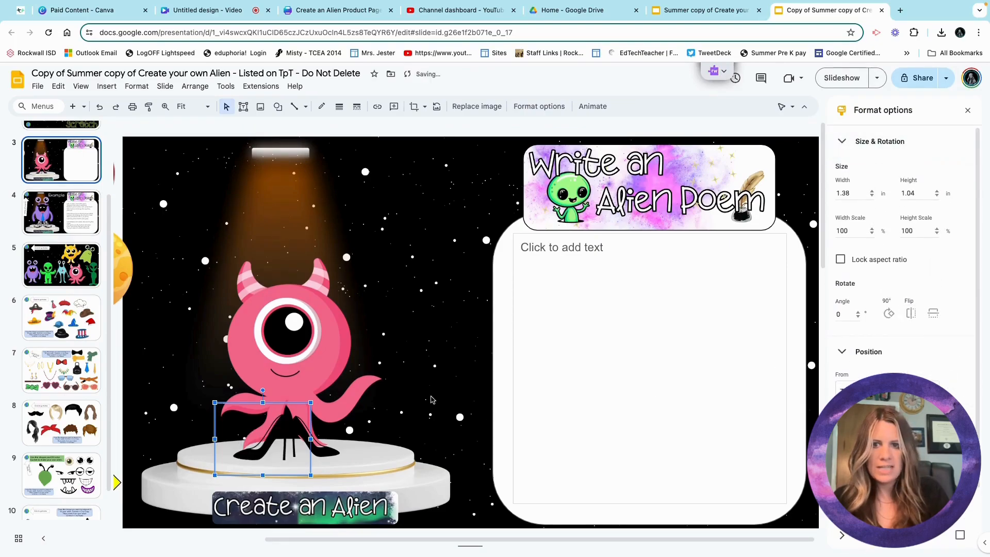
key("ctrl+z")
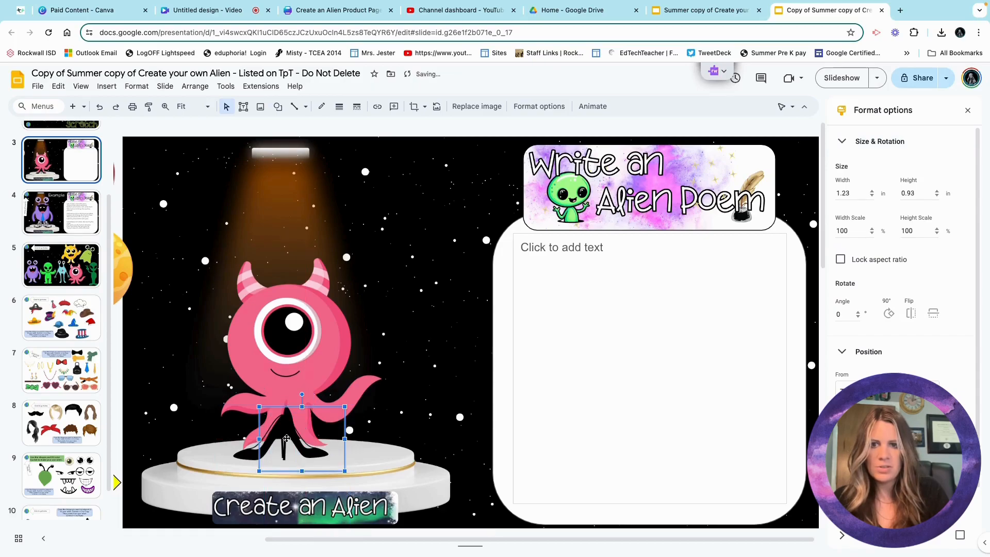
key("ctrl+z")
key("ctrl+z")
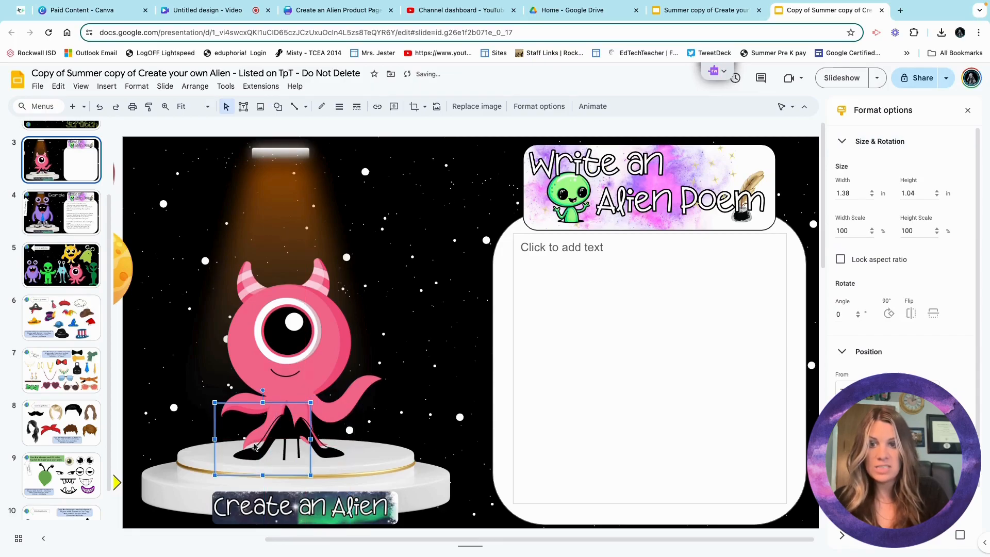
key("ctrl+z")
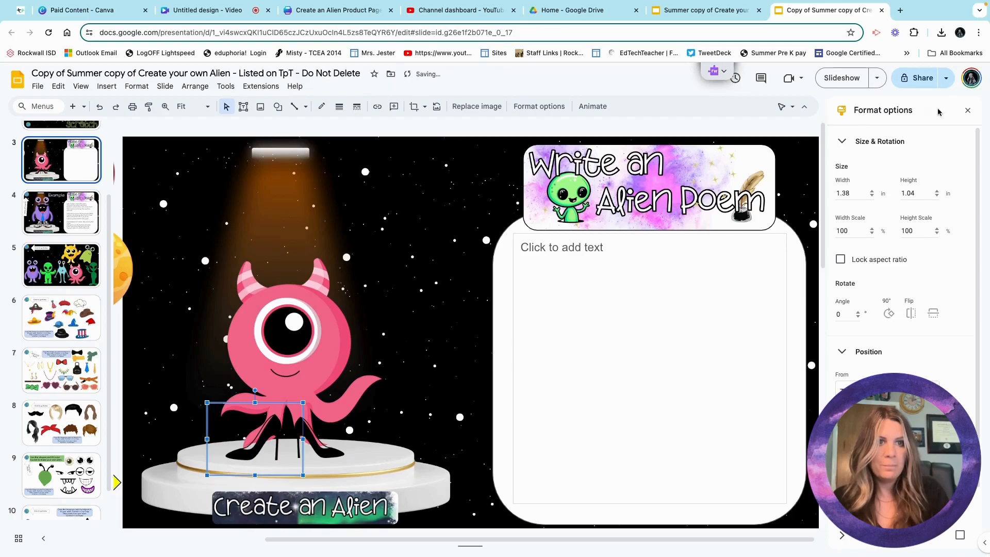
left_click(968, 110)
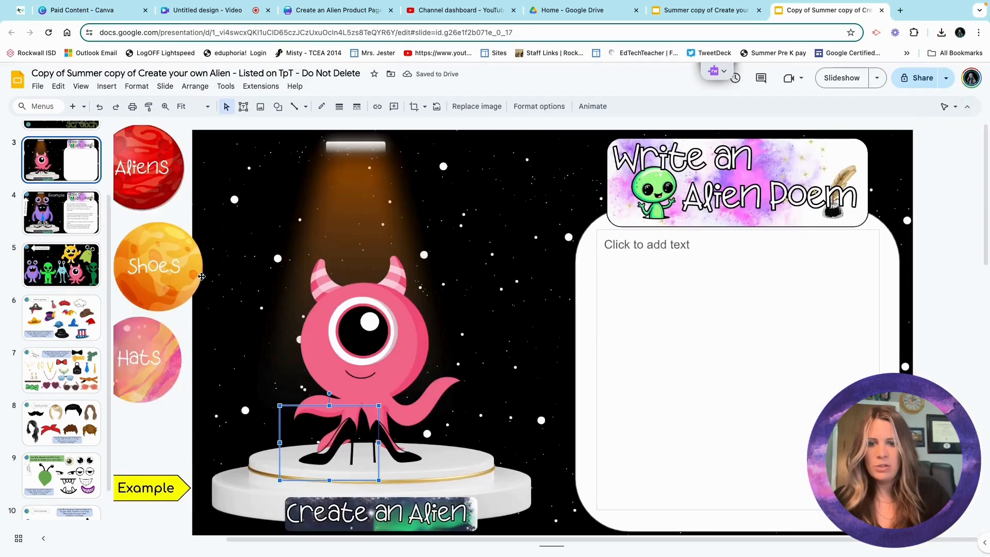
Follow the Accessories planet's link to slide 7 with sunglasses, necklaces, bow ties and ties.
scroll(201, 276, "left", 5)
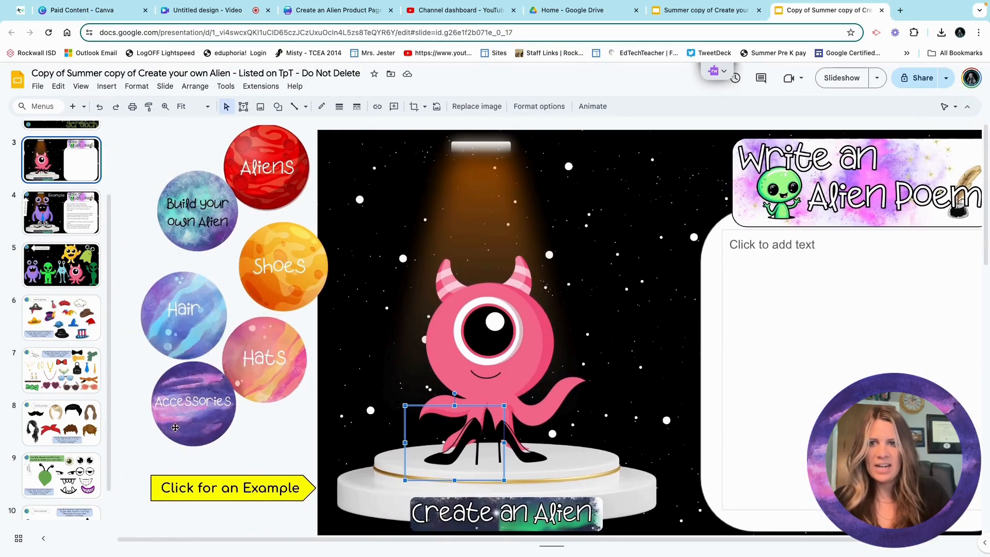
left_click(173, 408)
left_click(169, 463)
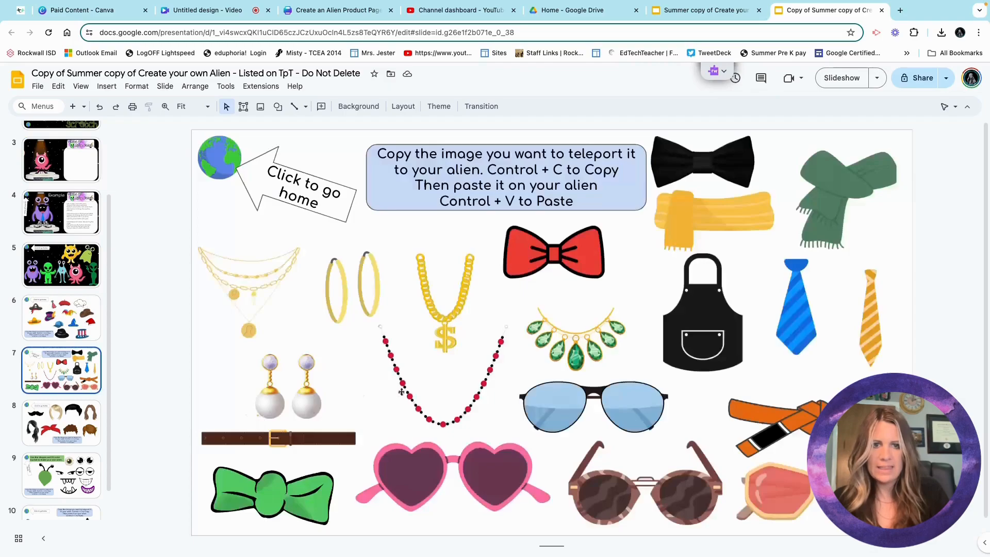
Copy the pink heart sunglasses and return to stage slide 3 through the globe link.
left_click(464, 452)
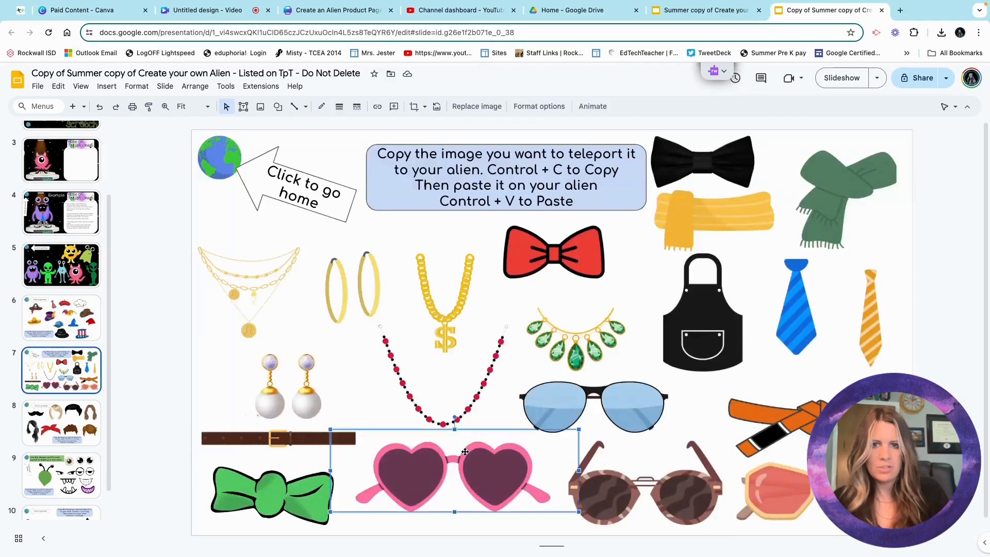
right_click(464, 453)
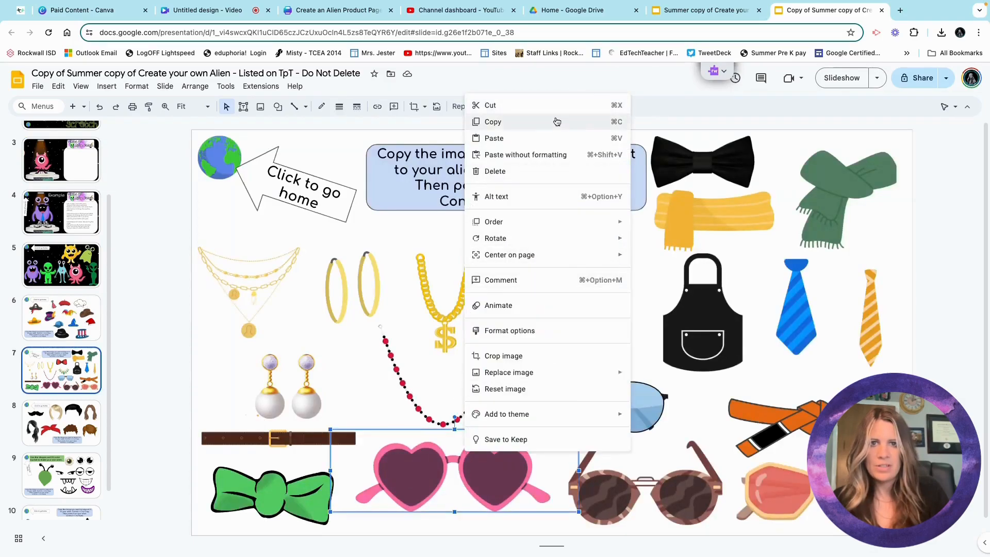
left_click(539, 123)
left_click(216, 153)
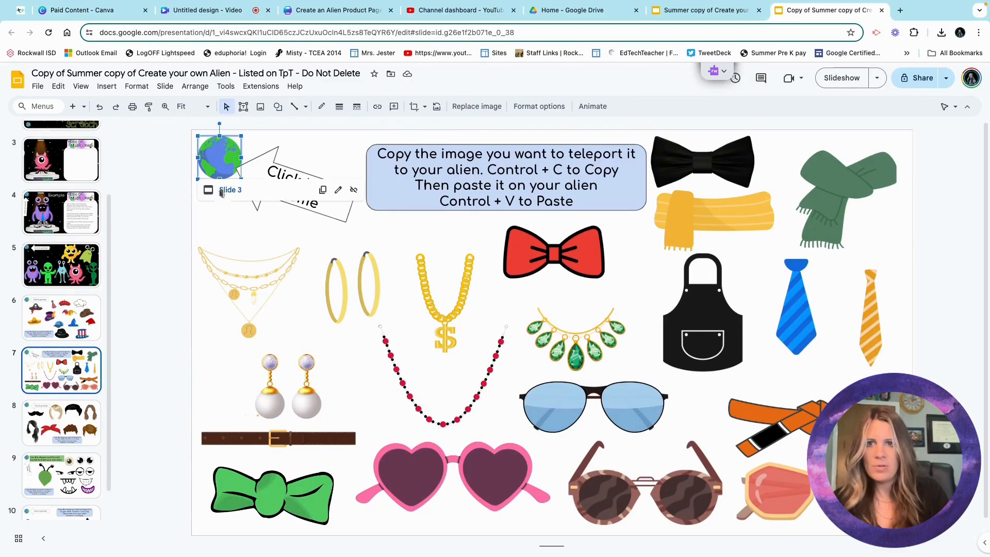
left_click(222, 198)
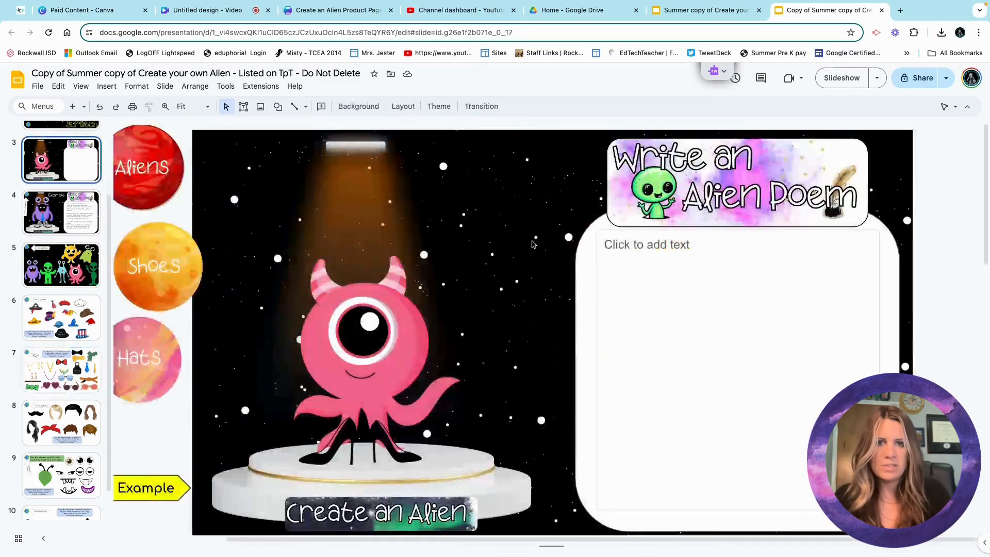
Paste the pink heart sunglasses and shrink them onto the alien's head, over its eye.
right_click(526, 271)
left_click(566, 316)
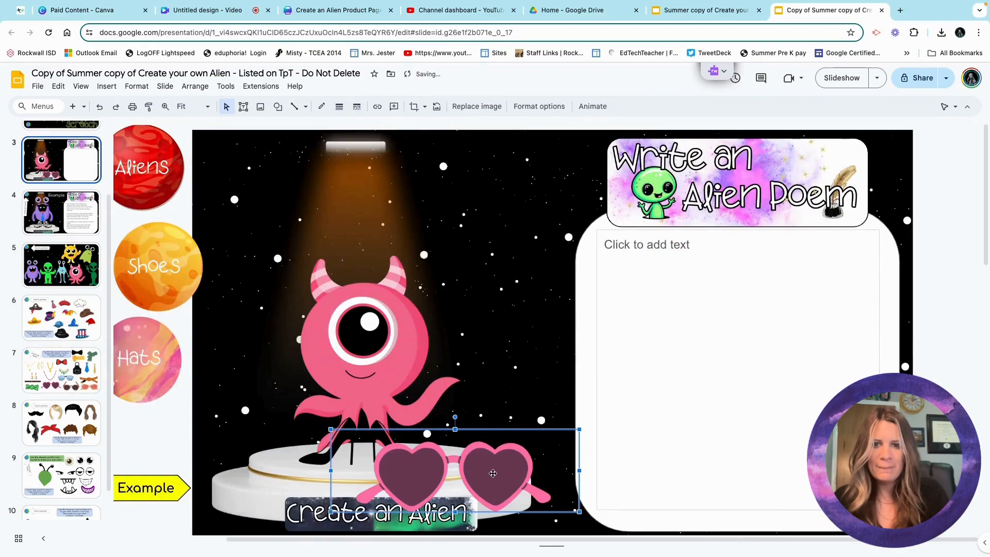
left_click_drag(479, 476, 428, 343)
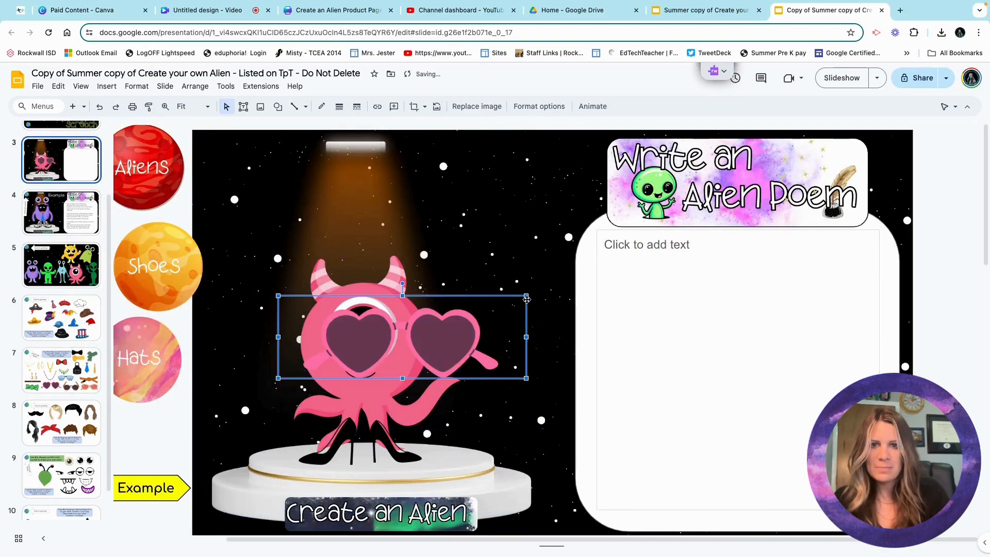
left_click_drag(527, 294, 404, 293)
left_click(487, 295)
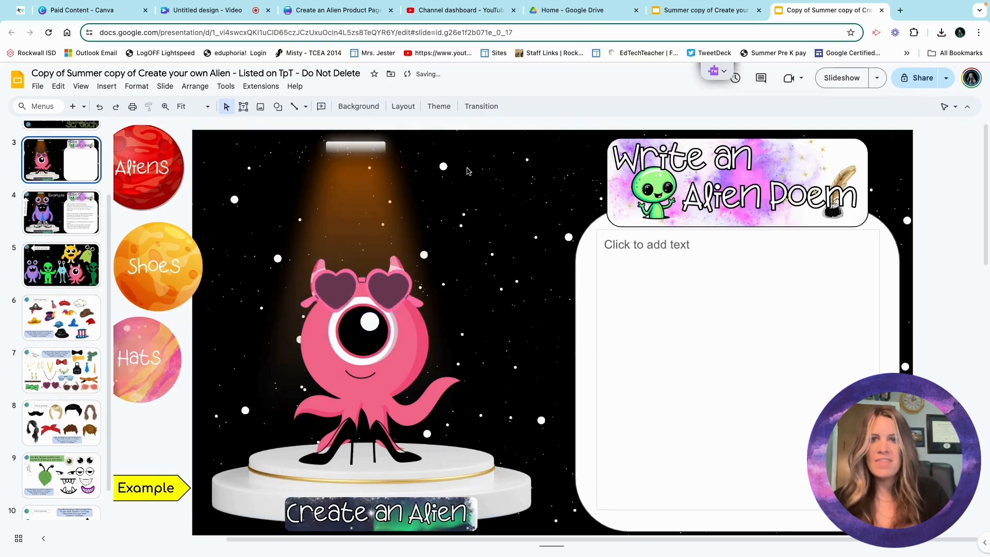
Place the cursor in the 'Click to add text' box, ready to write the poem.
left_click(260, 107)
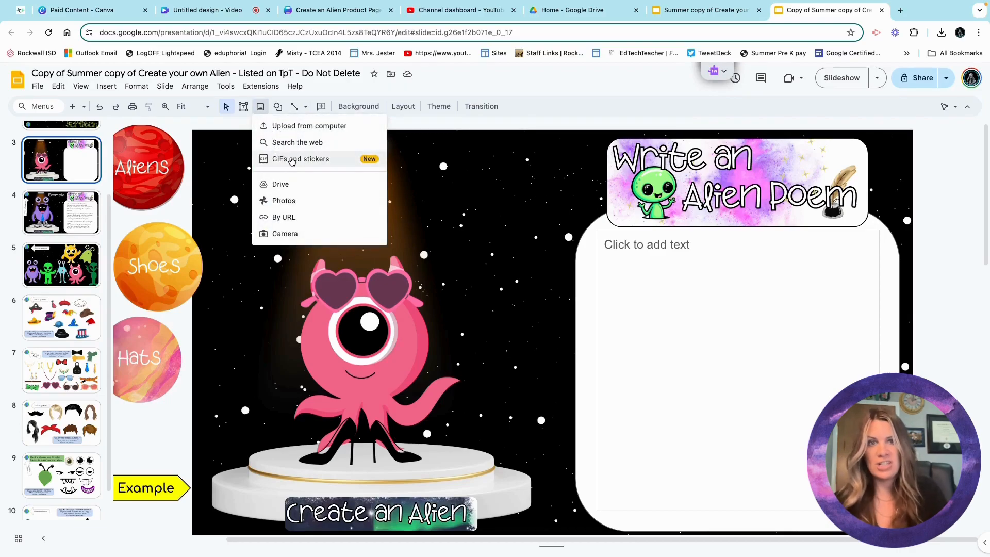
left_click(657, 337)
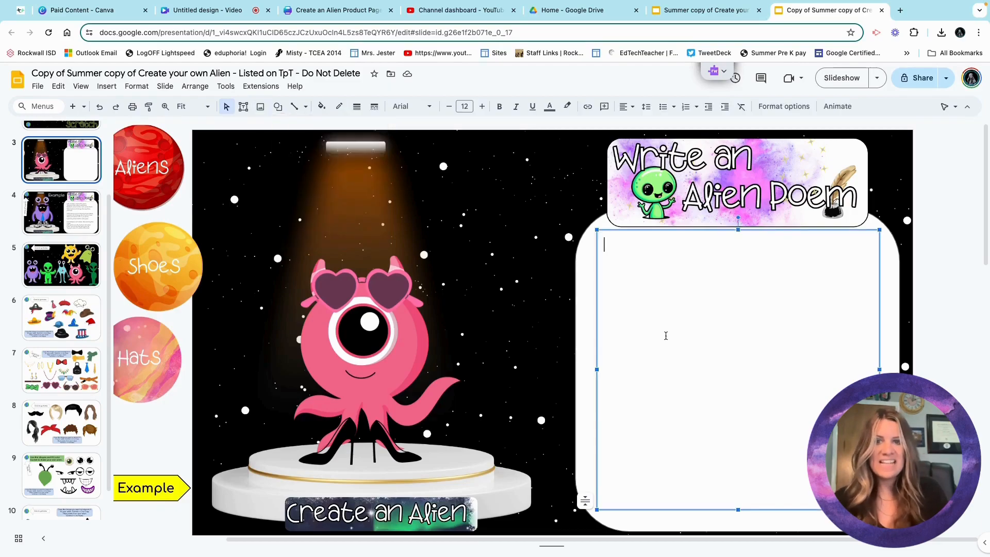